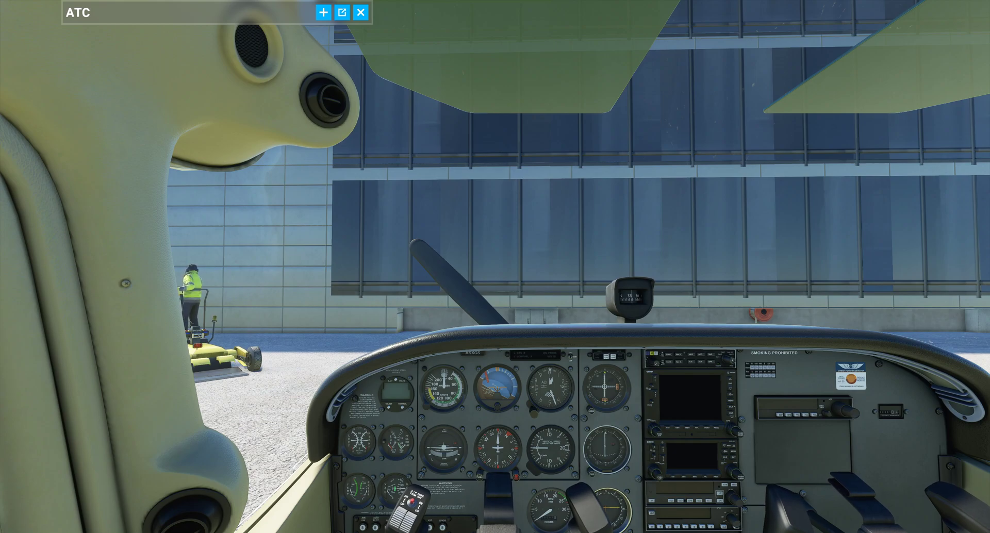
- Shift the cockpit view, close the ATC window and bring up the Options menu
{"action": "key", "text": "ctrl+space"}
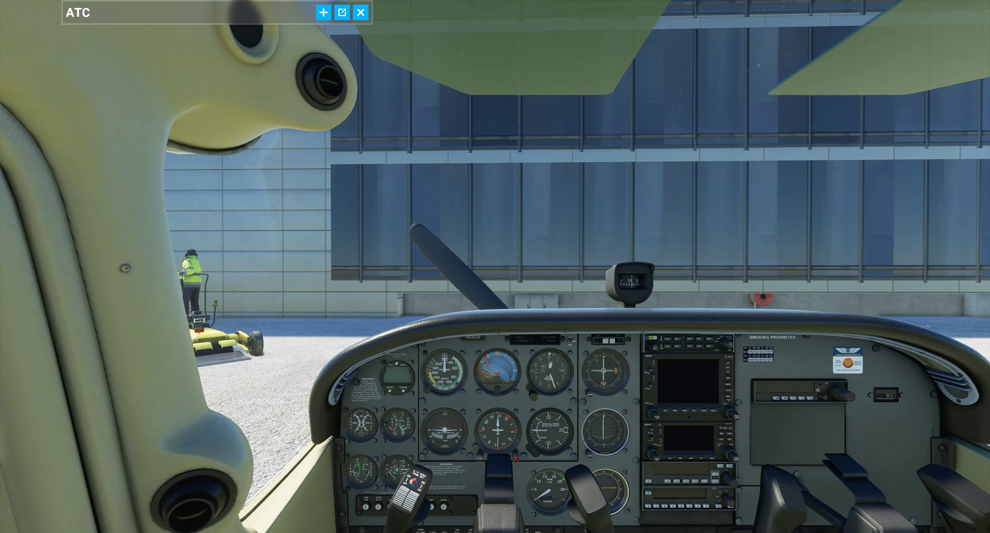
{"action": "left_click", "coordinate": [361, 12]}
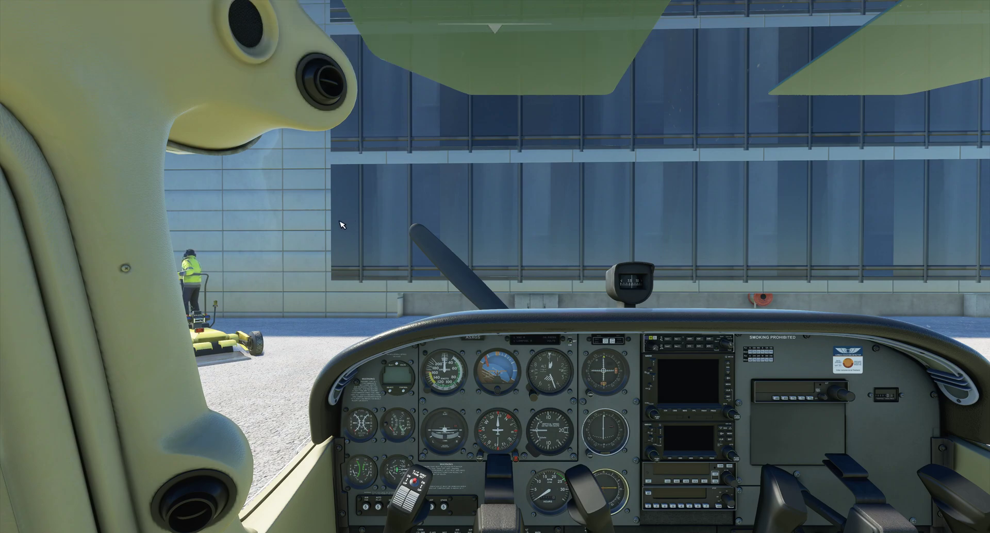
{"action": "key", "text": "Escape"}
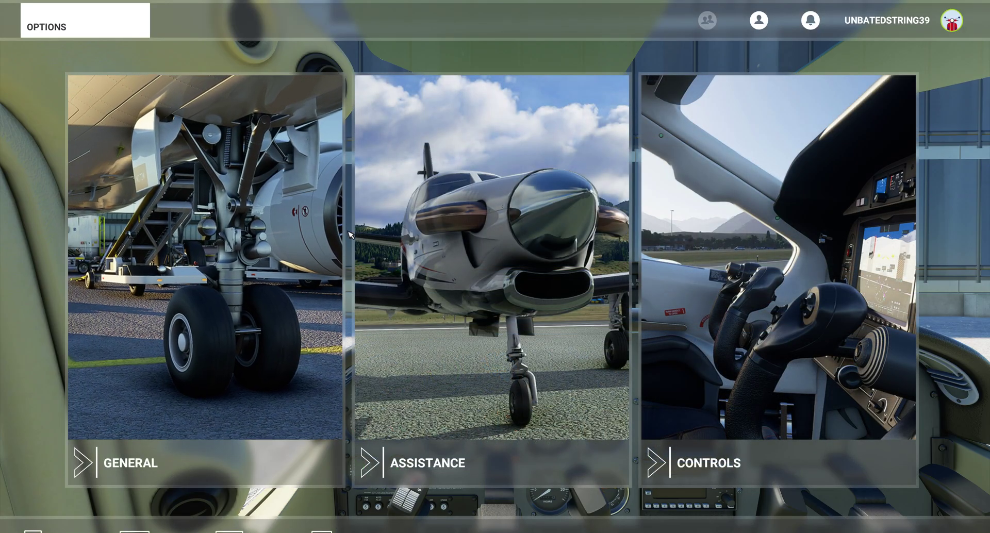
- Go to Controls and select the CH PRO PEDALS USB device profile
{"action": "left_click", "coordinate": [720, 253]}
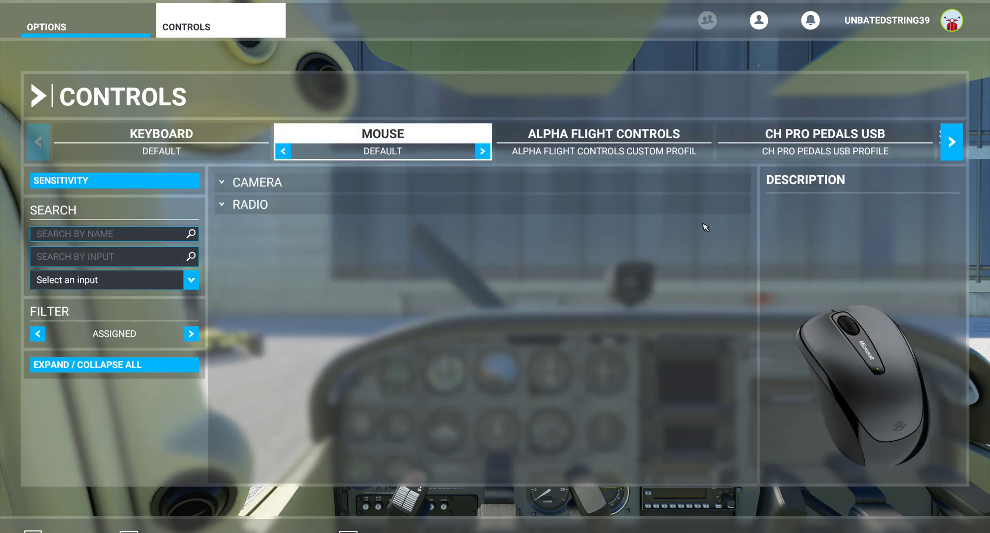
{"action": "left_click", "coordinate": [712, 182]}
{"action": "left_click", "coordinate": [840, 135]}
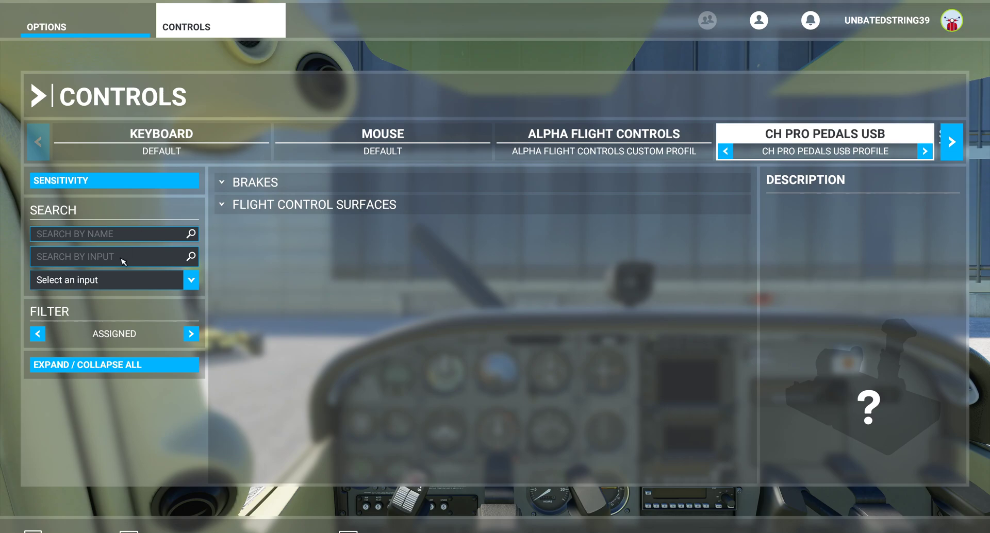
{"action": "left_click", "coordinate": [118, 282]}
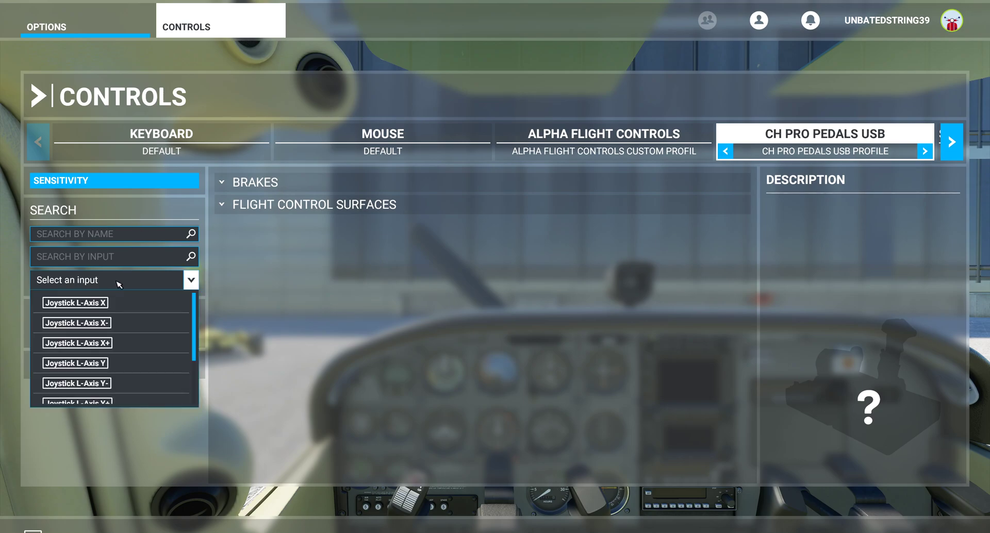
{"action": "left_click", "coordinate": [464, 185]}
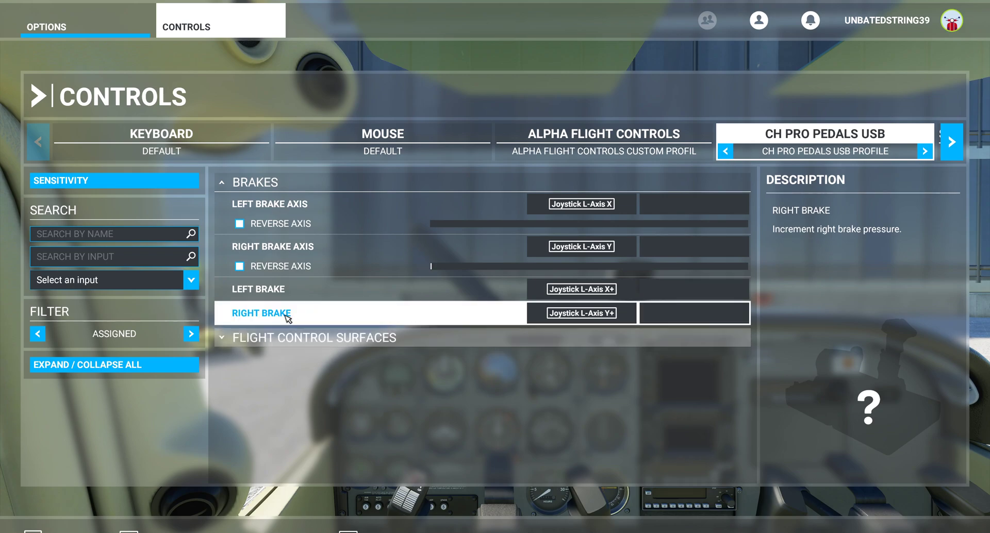
{"action": "left_click", "coordinate": [229, 185]}
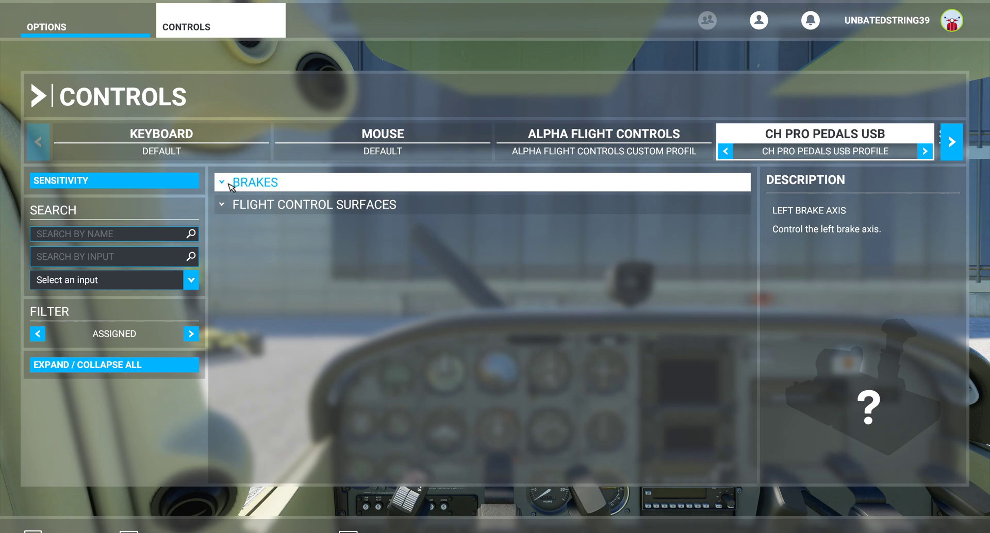
{"action": "left_click", "coordinate": [231, 185]}
{"action": "left_click", "coordinate": [230, 185]}
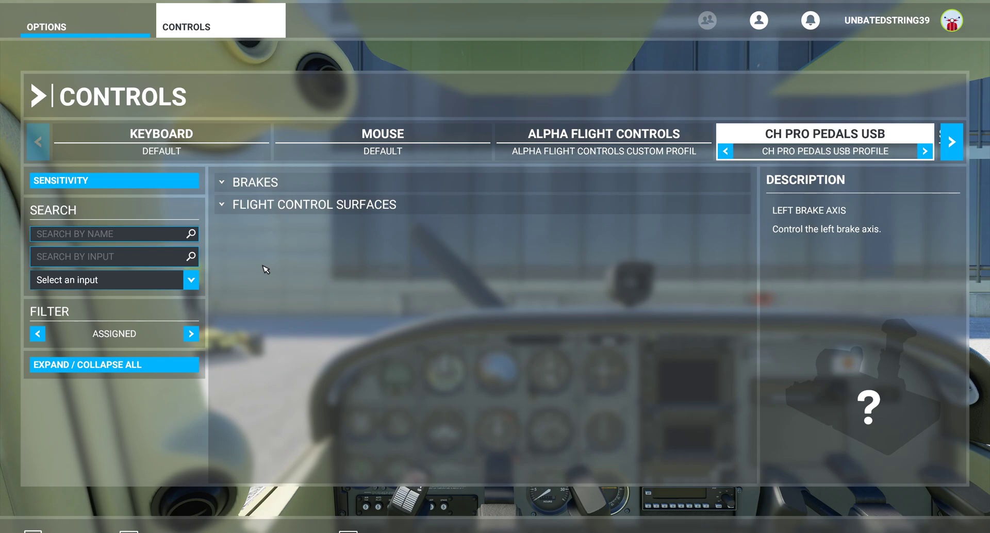
- Search 'brakes' by name, then clear the search to list all assigned pedal bindings
{"action": "left_click", "coordinate": [103, 237]}
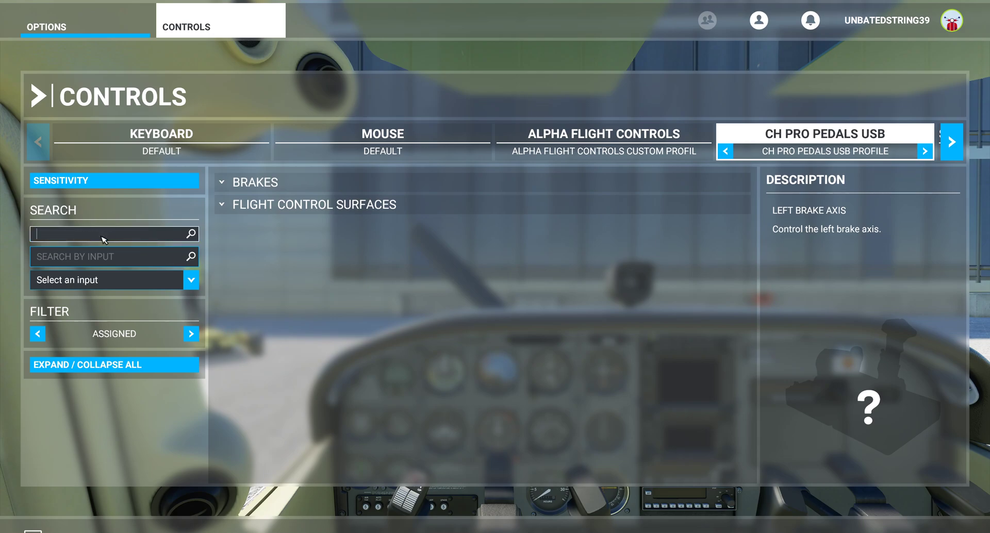
{"action": "type", "text": "bra"}
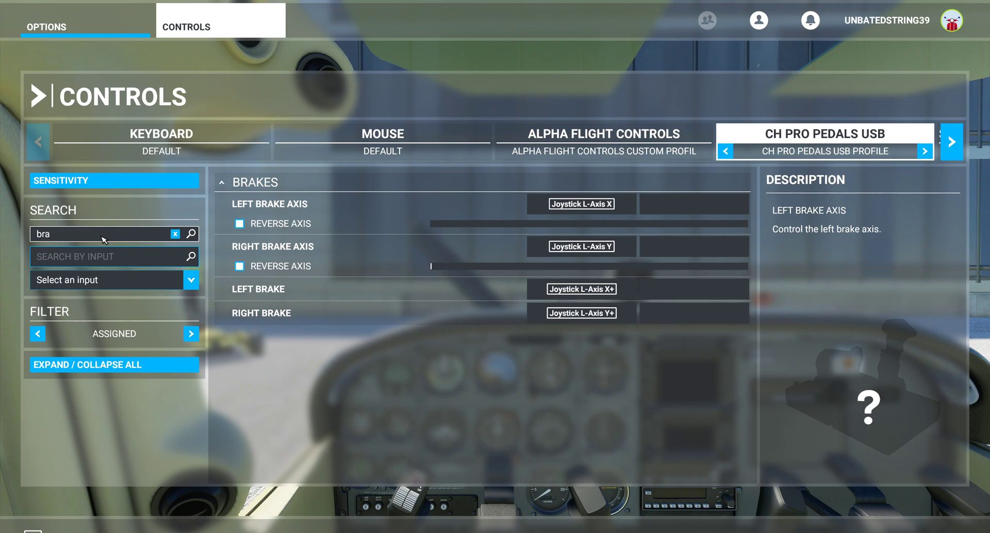
{"action": "type", "text": "nk"}
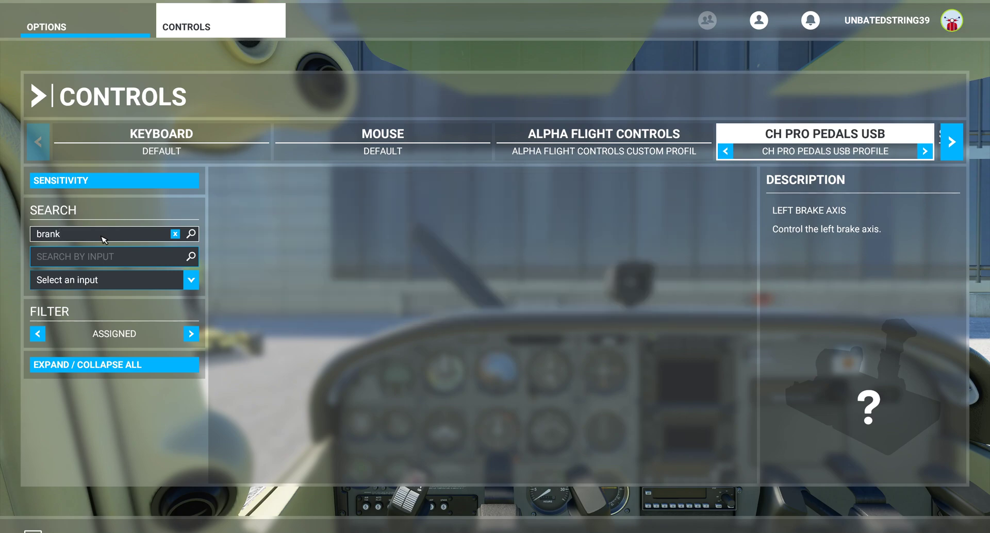
{"action": "key", "text": "BackSpace"}
{"action": "key", "text": "BackSpace"}
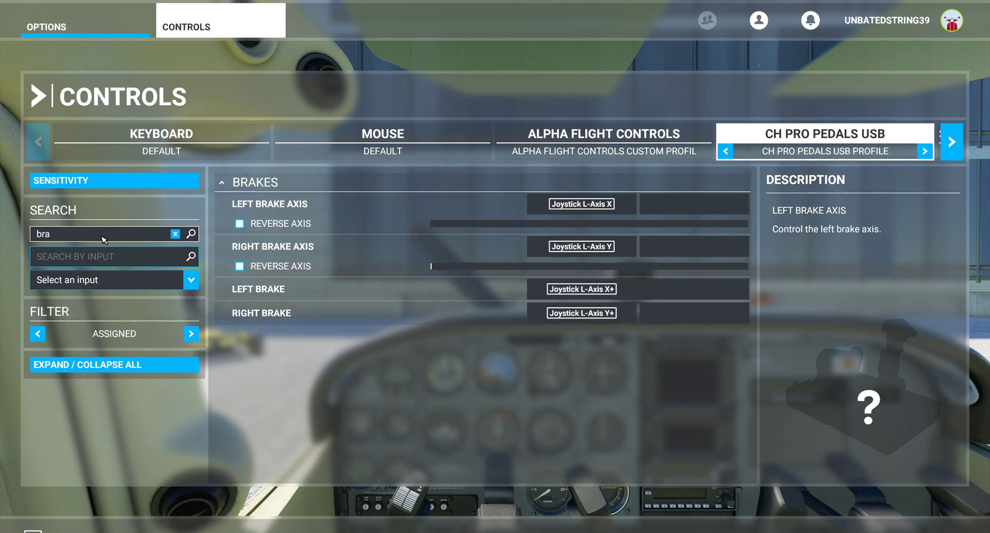
{"action": "type", "text": "kes"}
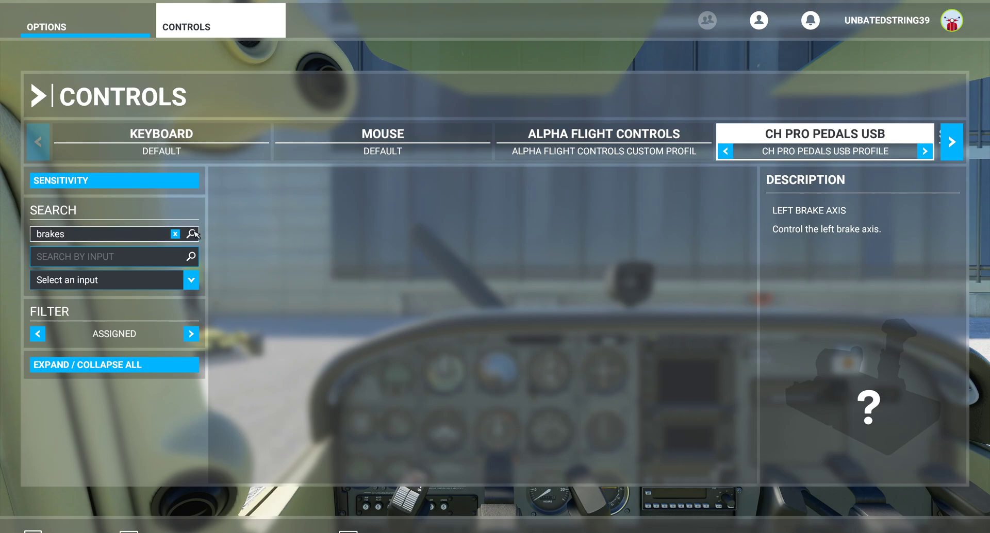
{"action": "left_click", "coordinate": [125, 258]}
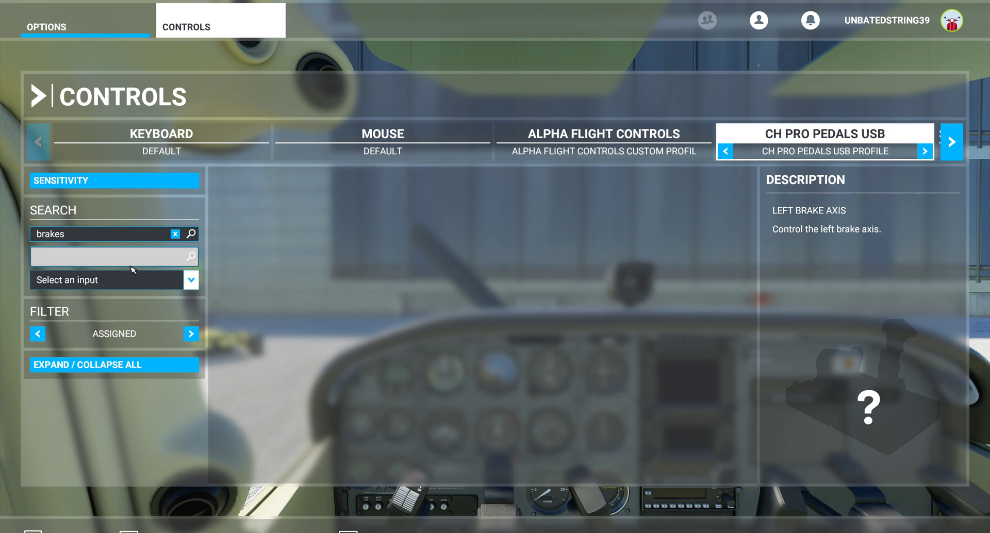
{"action": "left_click", "coordinate": [175, 235]}
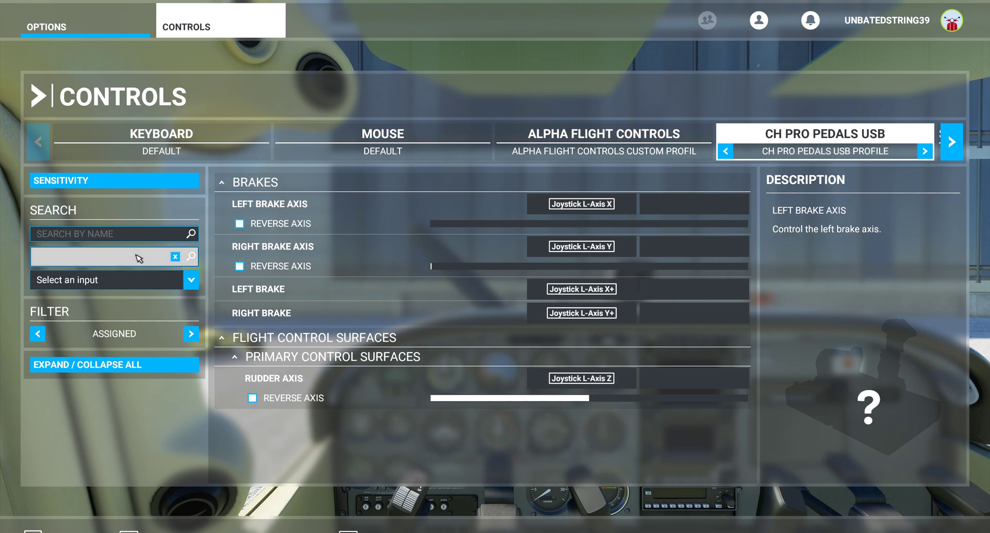
- Cycle the pedal profile filter from Assigned through Essentials to All controls
{"action": "left_click", "coordinate": [152, 283]}
{"action": "left_click", "coordinate": [157, 253]}
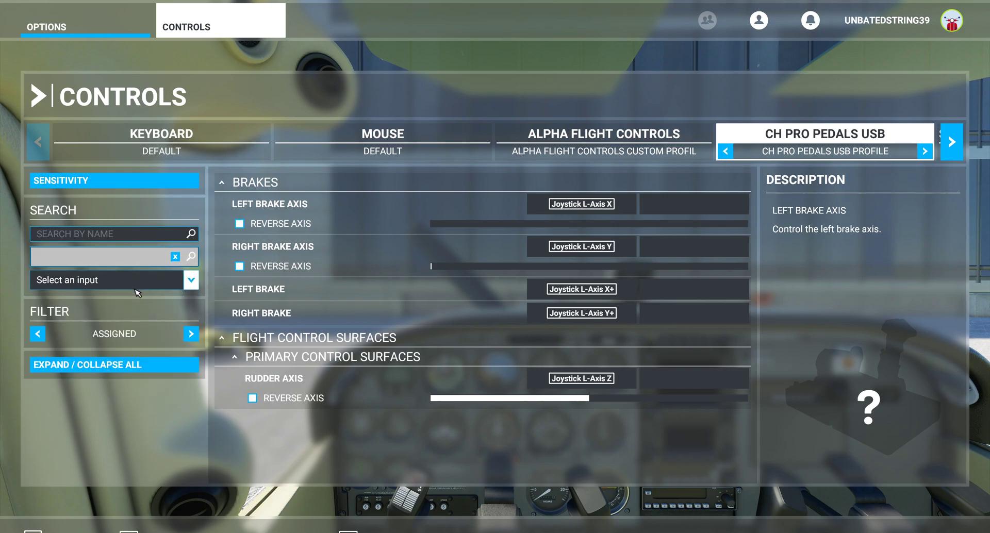
{"action": "left_click", "coordinate": [36, 334]}
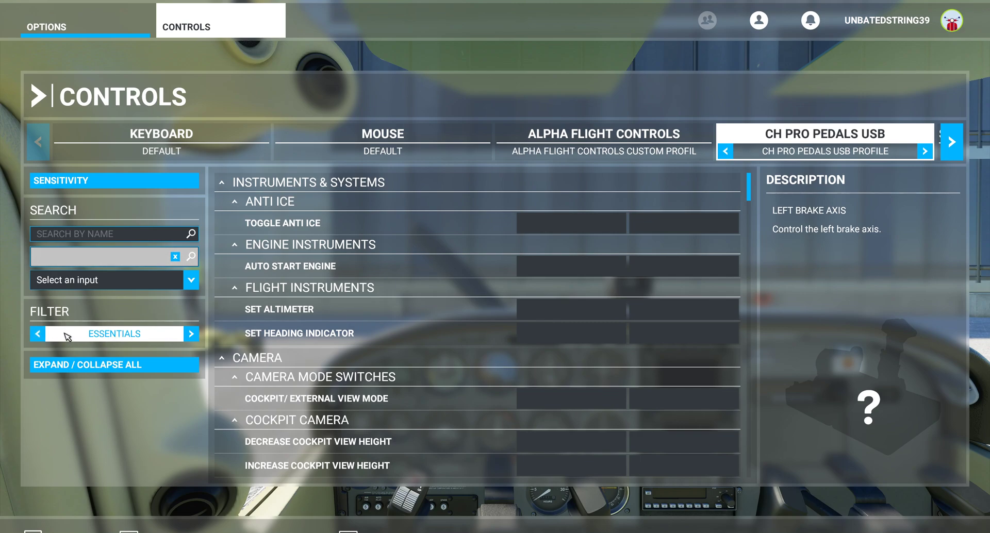
{"action": "left_click", "coordinate": [191, 334]}
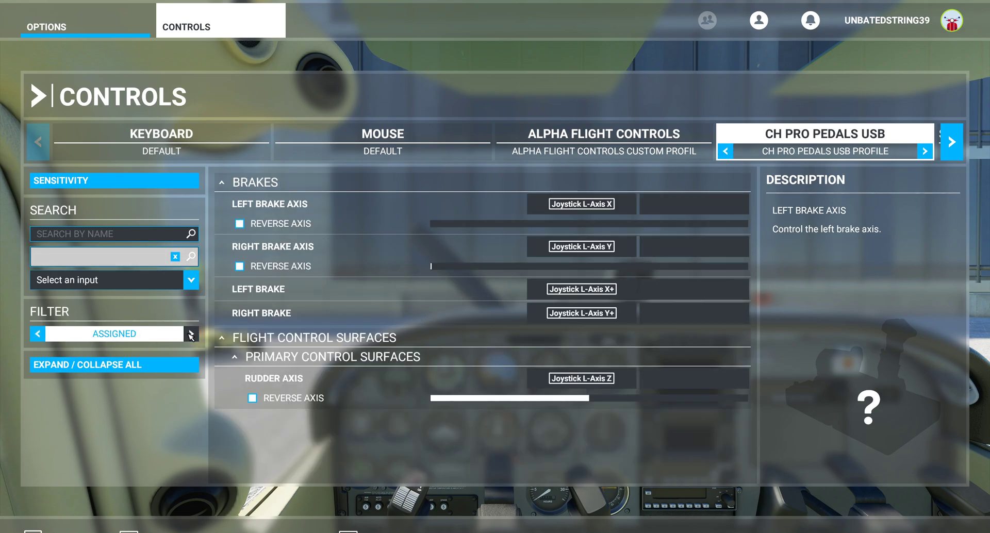
{"action": "left_click", "coordinate": [191, 334]}
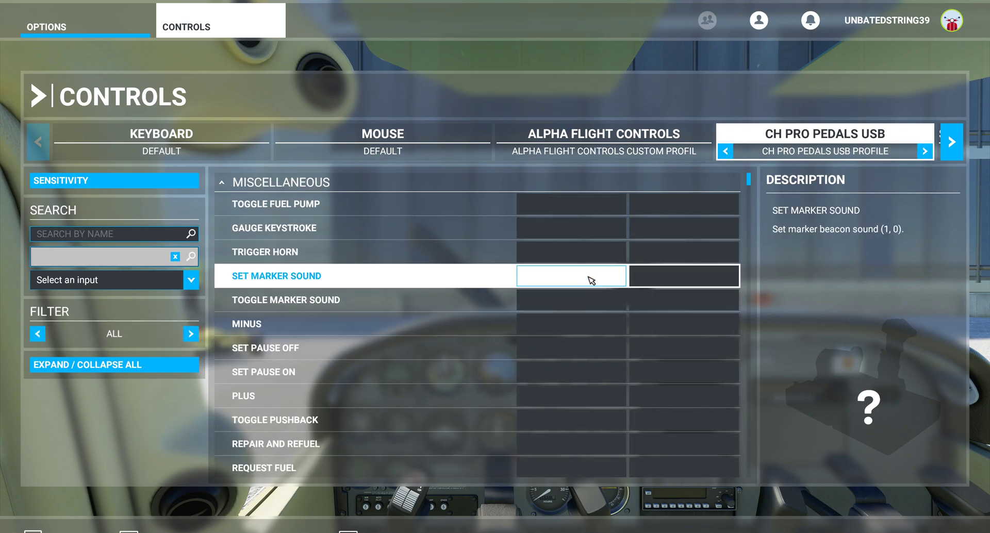
- Scroll the full list, then search 'br' by name to show the Brakes bindings
{"action": "scroll", "coordinate": [591, 281], "scroll_direction": "down", "scroll_amount": 5}
{"action": "scroll", "coordinate": [591, 280], "scroll_direction": "down", "scroll_amount": 5}
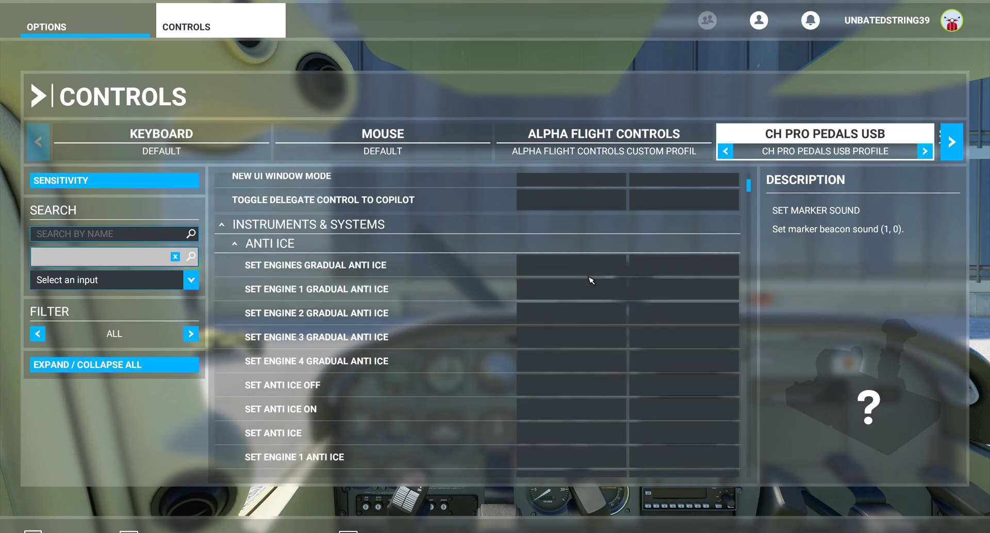
{"action": "scroll", "coordinate": [591, 281], "scroll_direction": "down", "scroll_amount": 4}
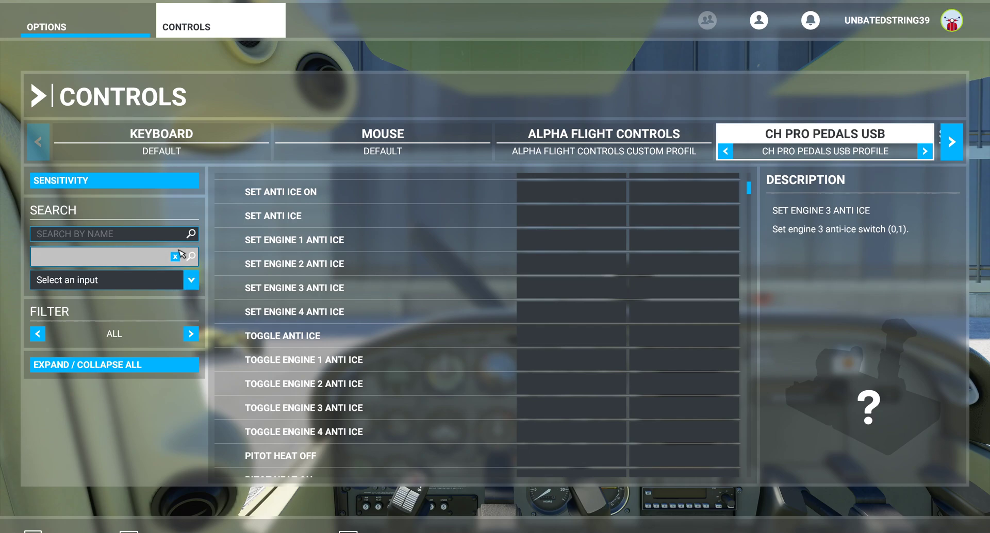
{"action": "left_click", "coordinate": [101, 235]}
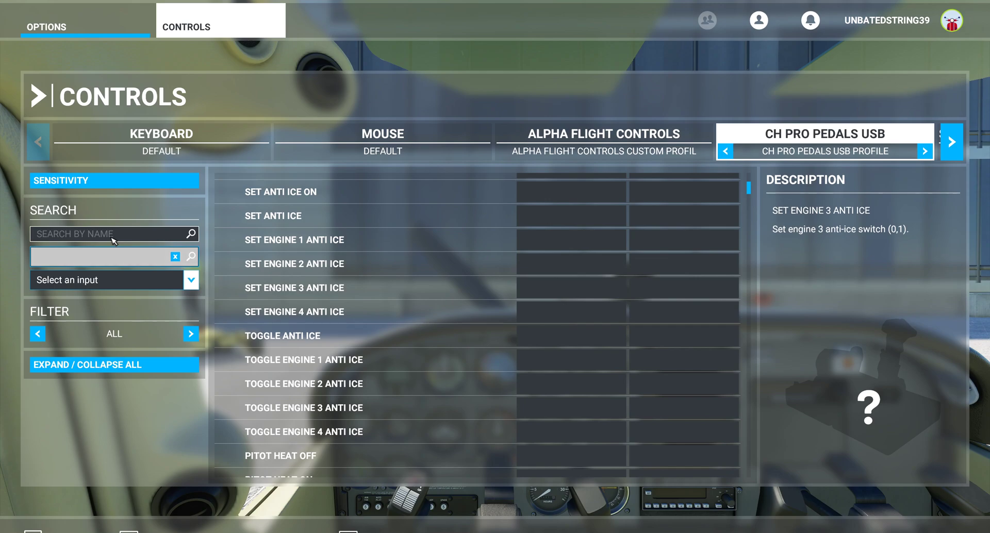
{"action": "left_click", "coordinate": [112, 237]}
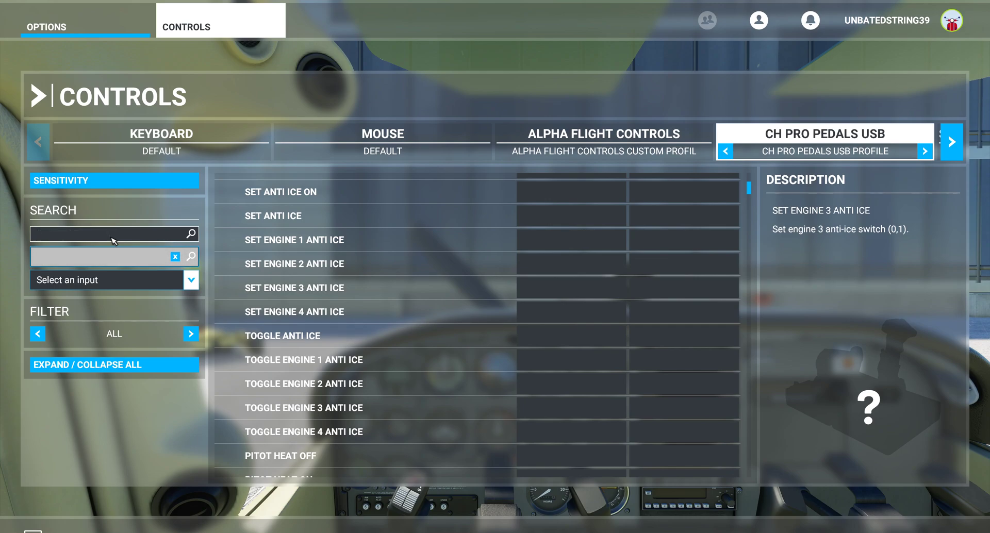
{"action": "type", "text": "br"}
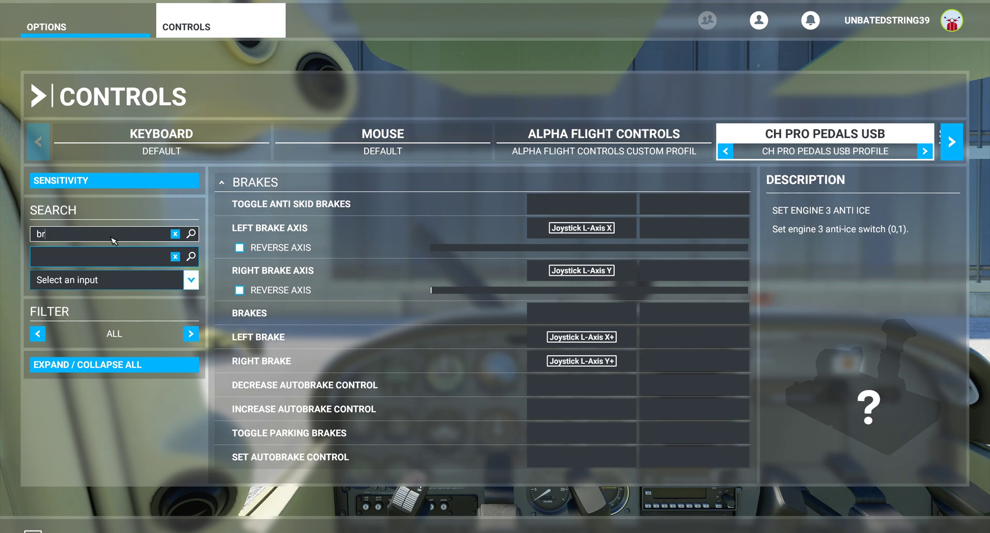
{"action": "left_click", "coordinate": [216, 184]}
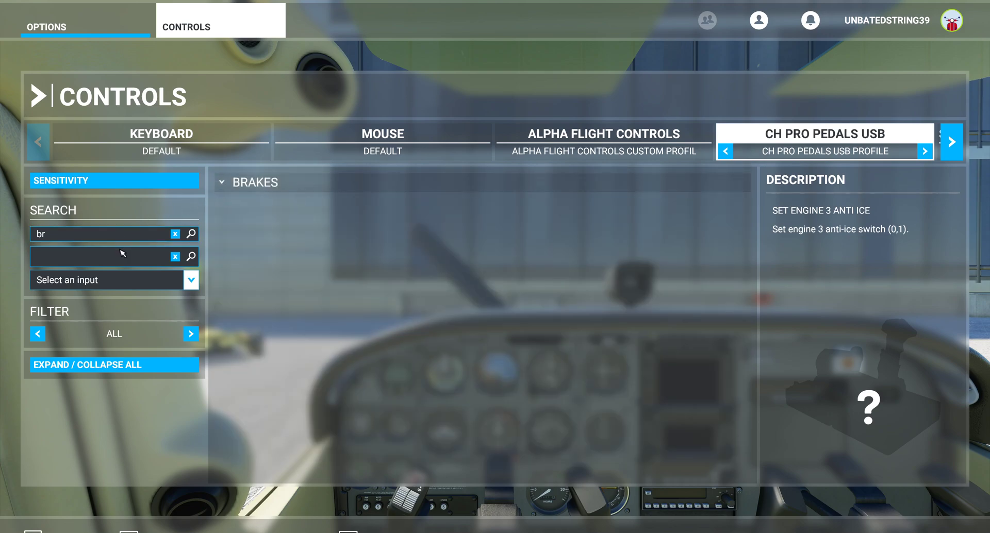
{"action": "left_click", "coordinate": [108, 238]}
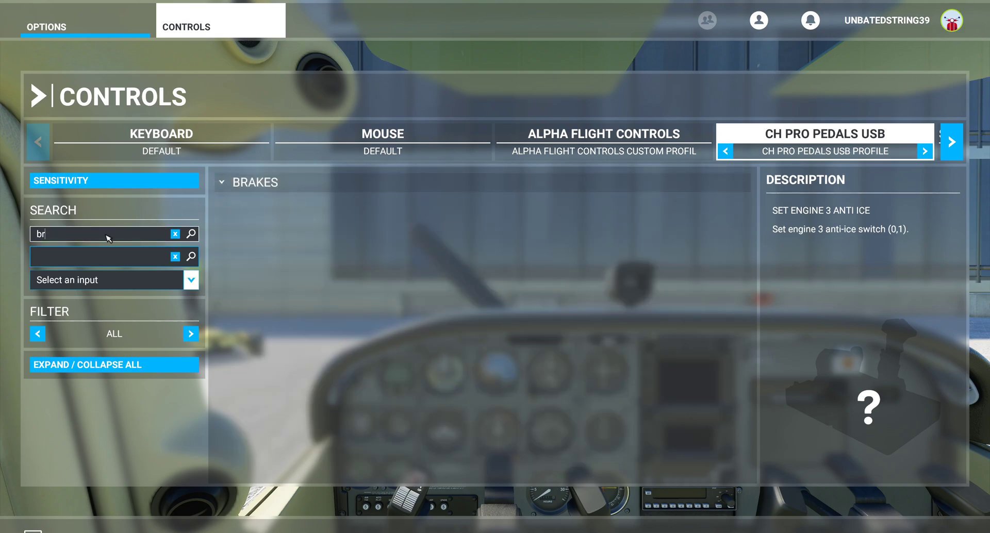
{"action": "key", "text": "BackSpace"}
{"action": "key", "text": "BackSpace"}
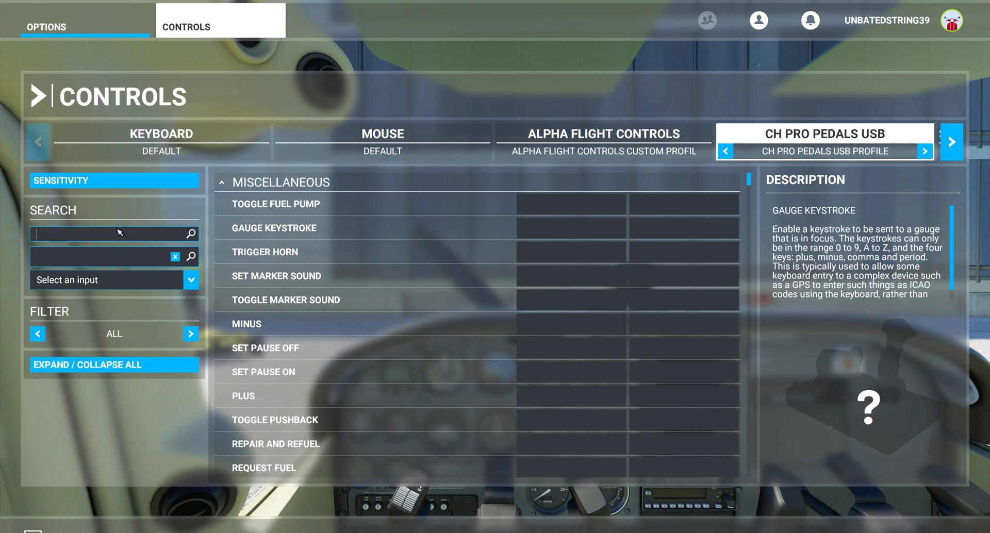
{"action": "type", "text": "br"}
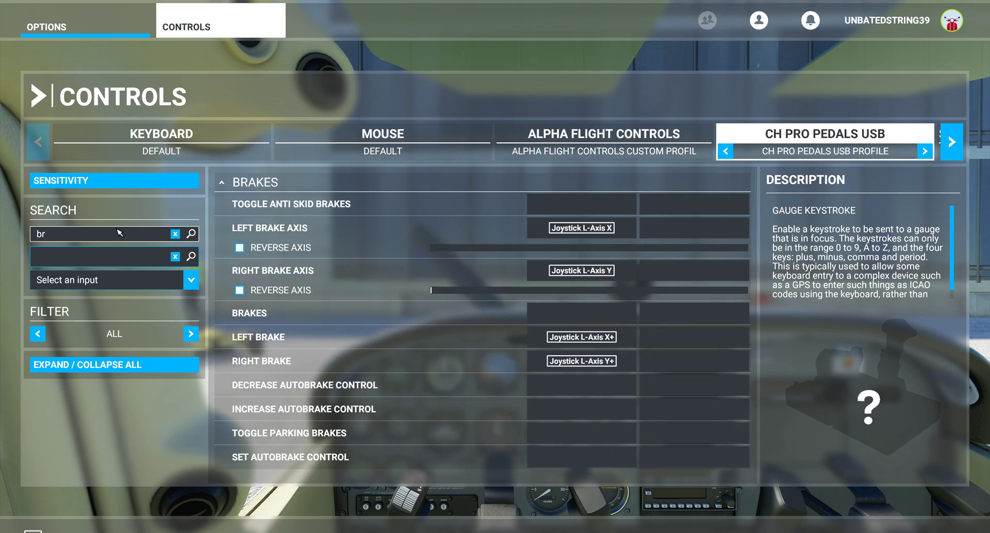
{"action": "left_click", "coordinate": [223, 186]}
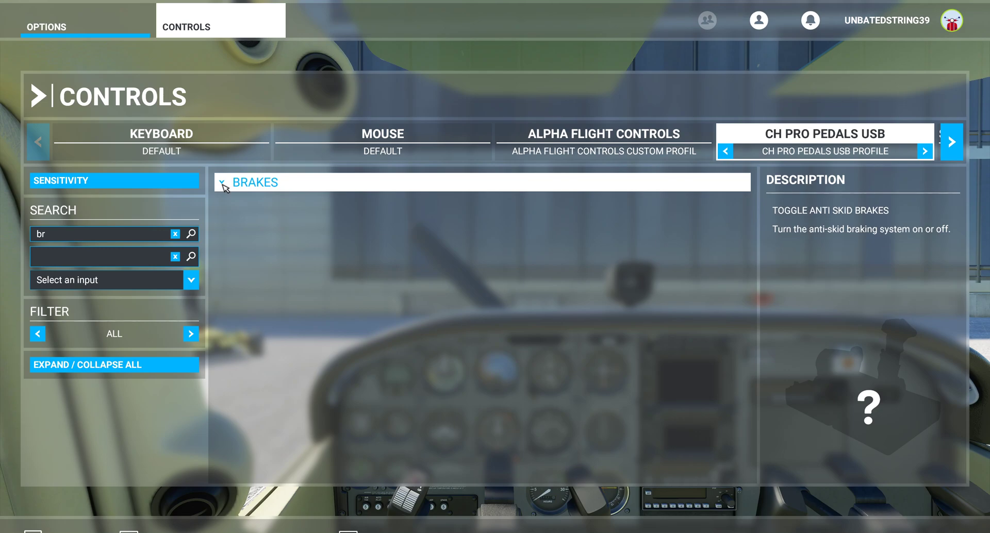
{"action": "left_click", "coordinate": [225, 184]}
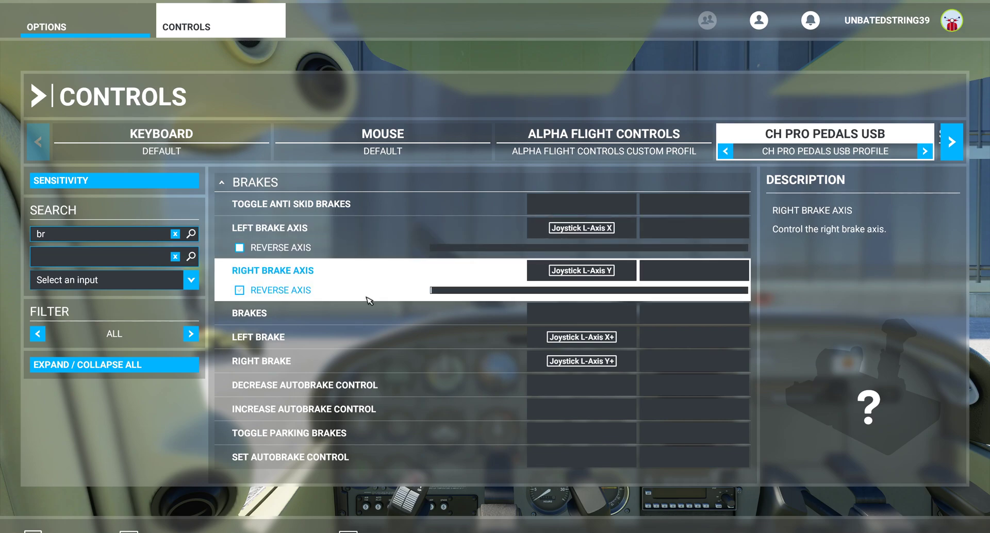
{"action": "left_click", "coordinate": [225, 185]}
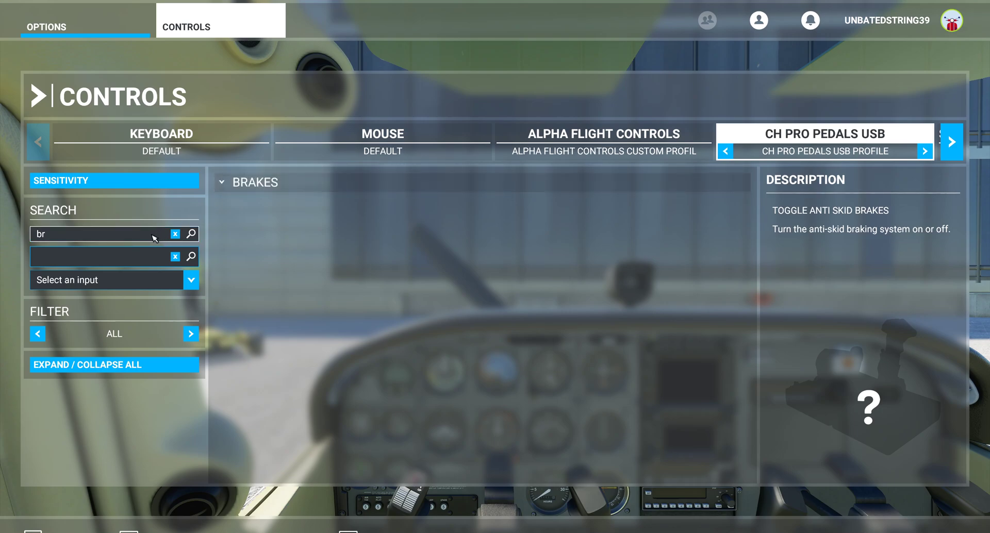
{"action": "left_click", "coordinate": [226, 186]}
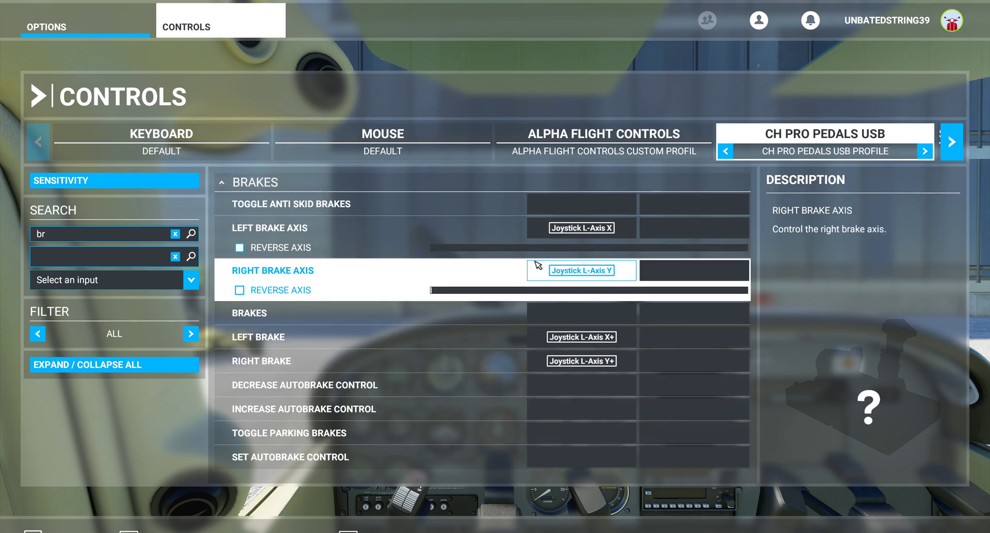
- Clear the Joystick L-Axis X input from the Left Brake Axis binding
{"action": "left_click", "coordinate": [545, 234]}
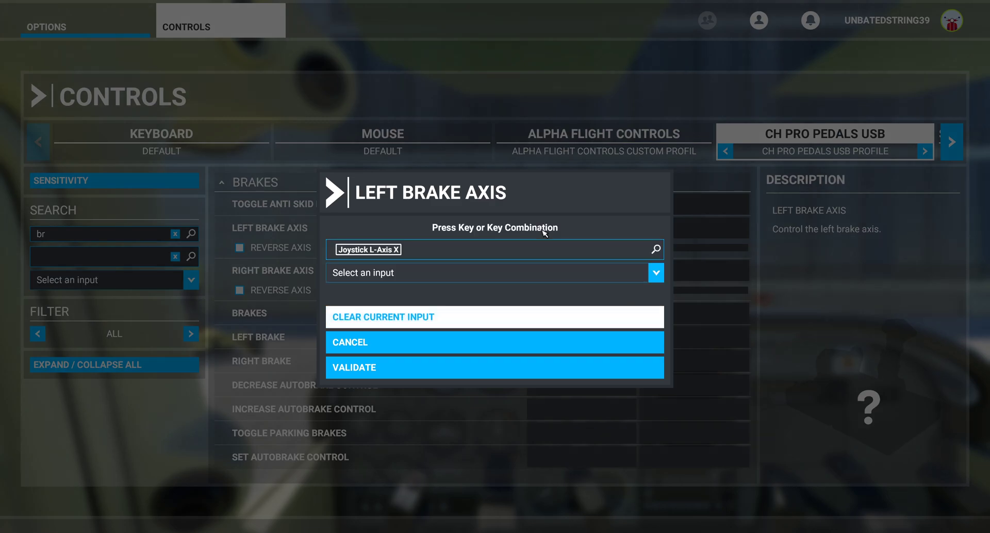
{"action": "left_click", "coordinate": [474, 317]}
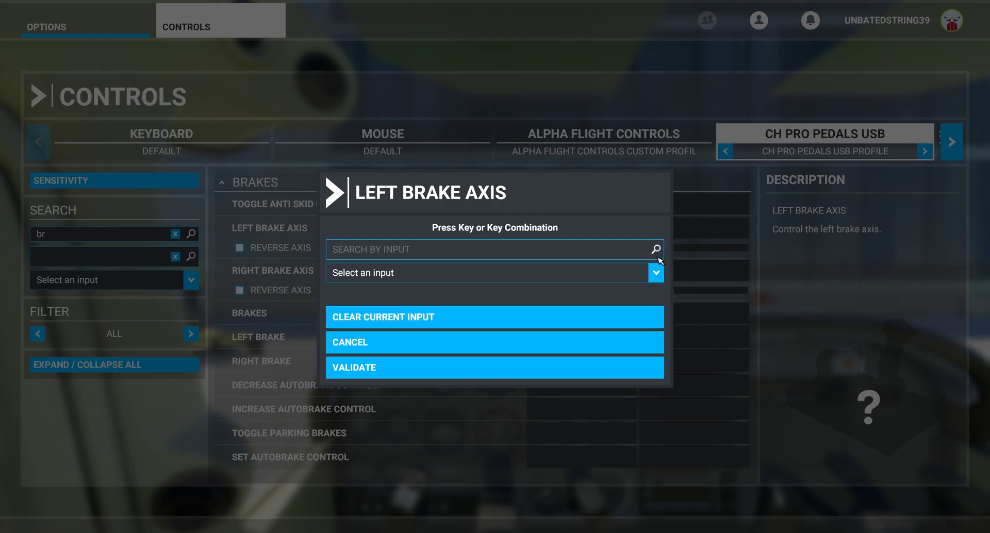
{"action": "left_click", "coordinate": [619, 275]}
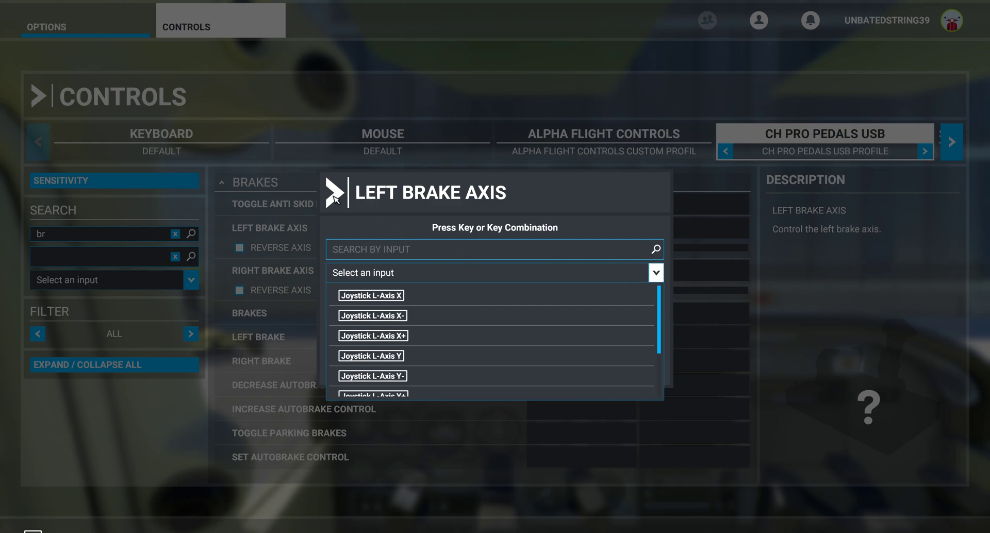
{"action": "left_click", "coordinate": [335, 197]}
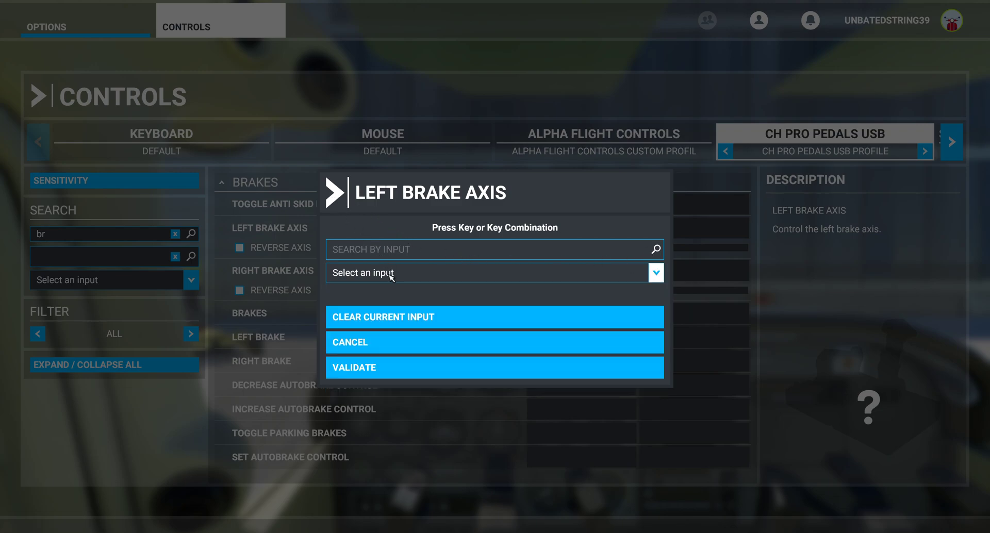
- Validate the empty Left Brake Axis, then clear and validate Right Brake Axis's L-Axis Y input
{"action": "left_click", "coordinate": [376, 367]}
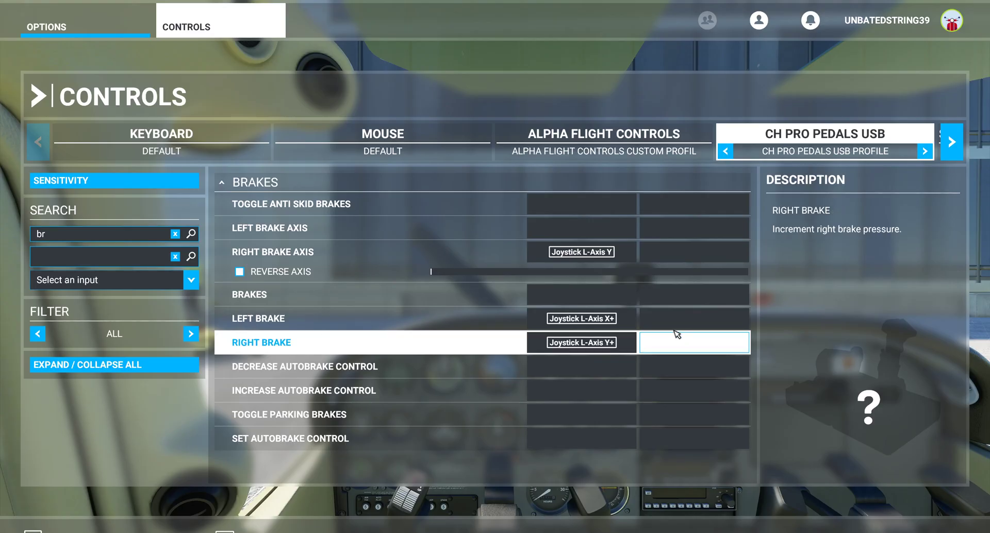
{"action": "left_click", "coordinate": [593, 258]}
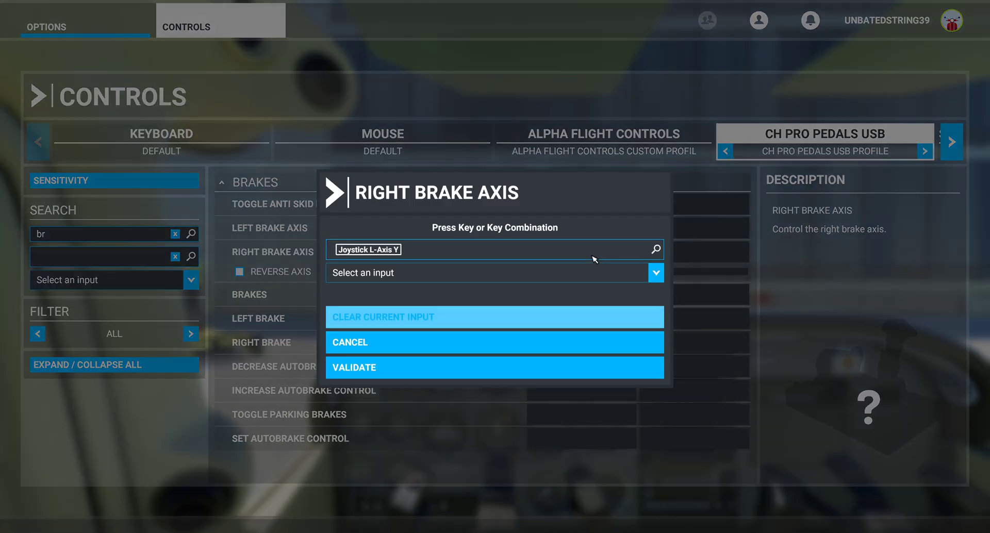
{"action": "left_click", "coordinate": [446, 320]}
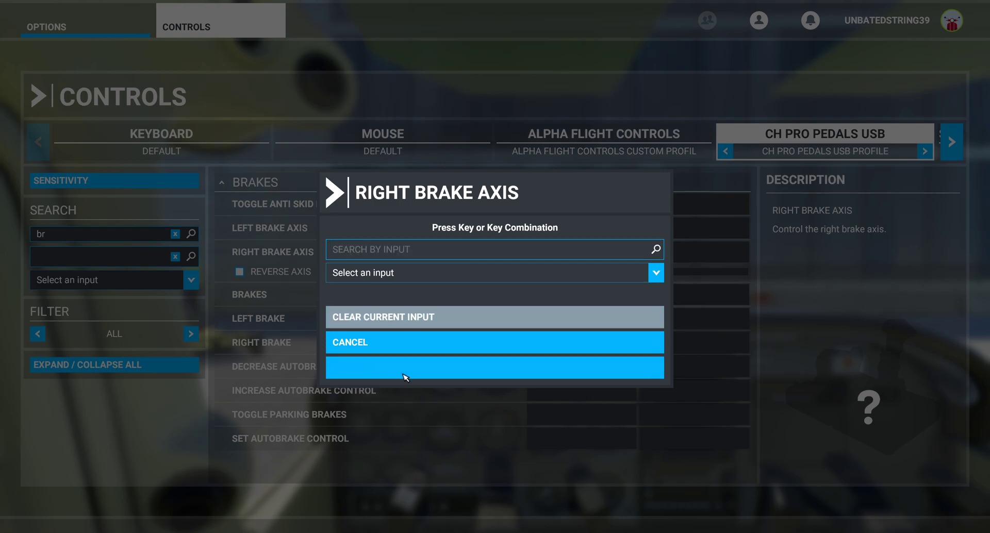
{"action": "left_click", "coordinate": [405, 370]}
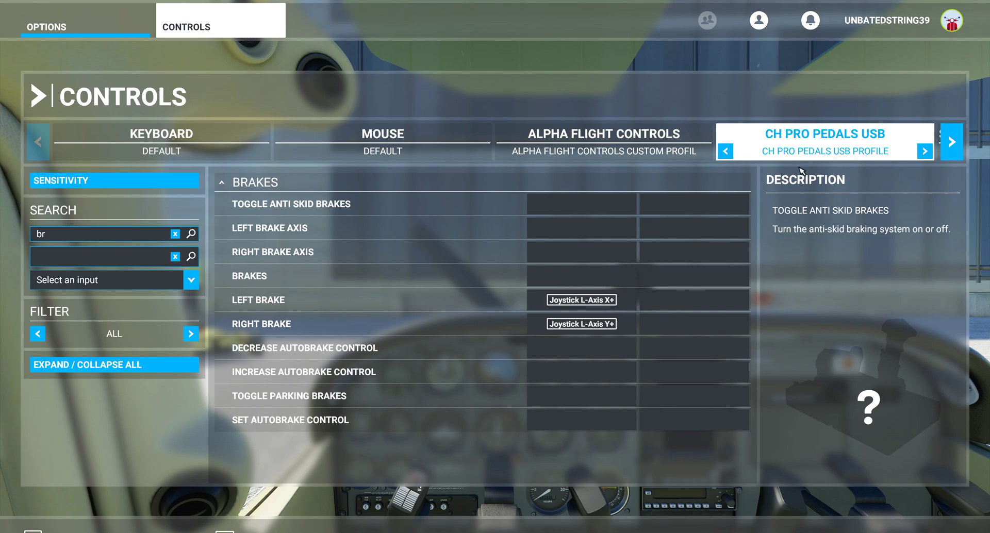
- Assign Joystick L-Axis X+ to Left Brake's second binding slot
{"action": "left_click", "coordinate": [681, 304]}
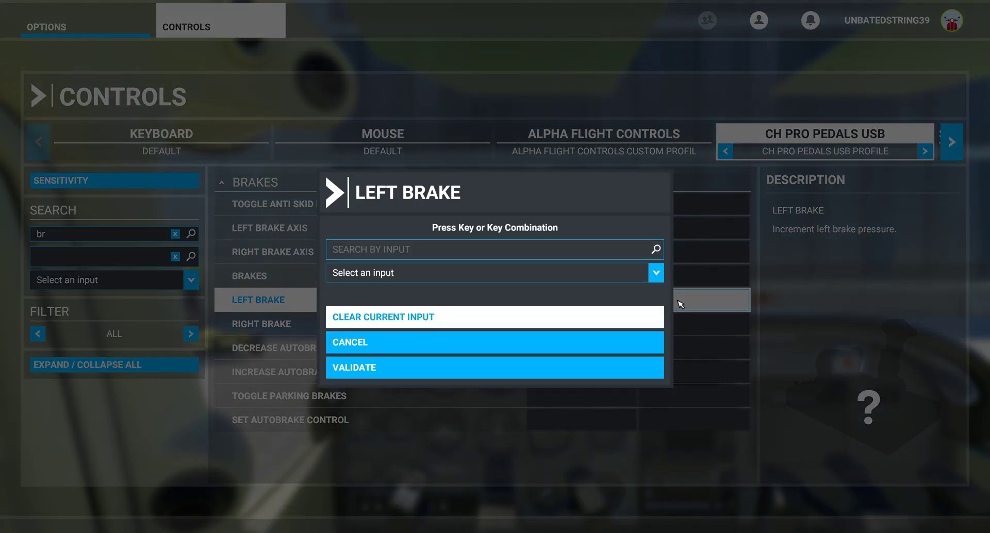
{"action": "left_click", "coordinate": [656, 273]}
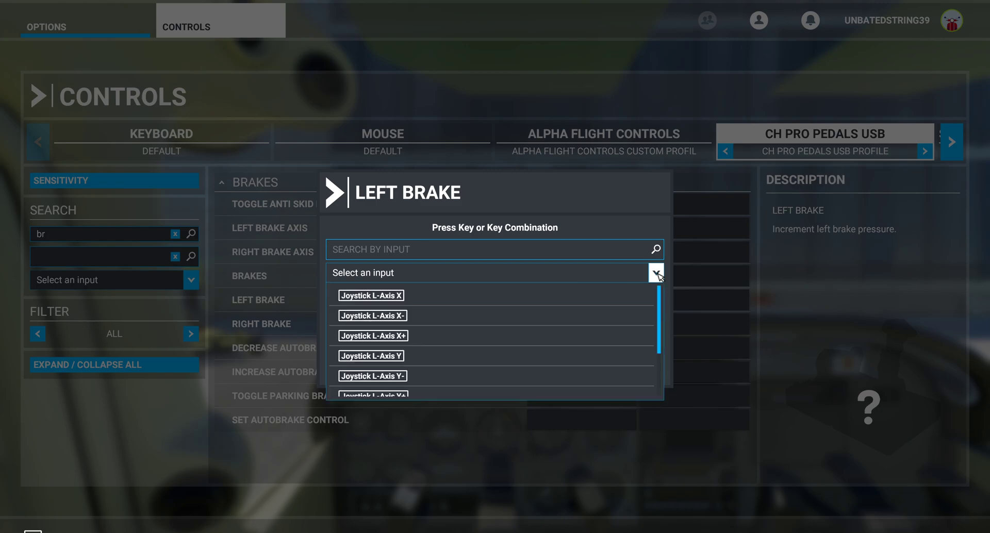
{"action": "left_click", "coordinate": [578, 251]}
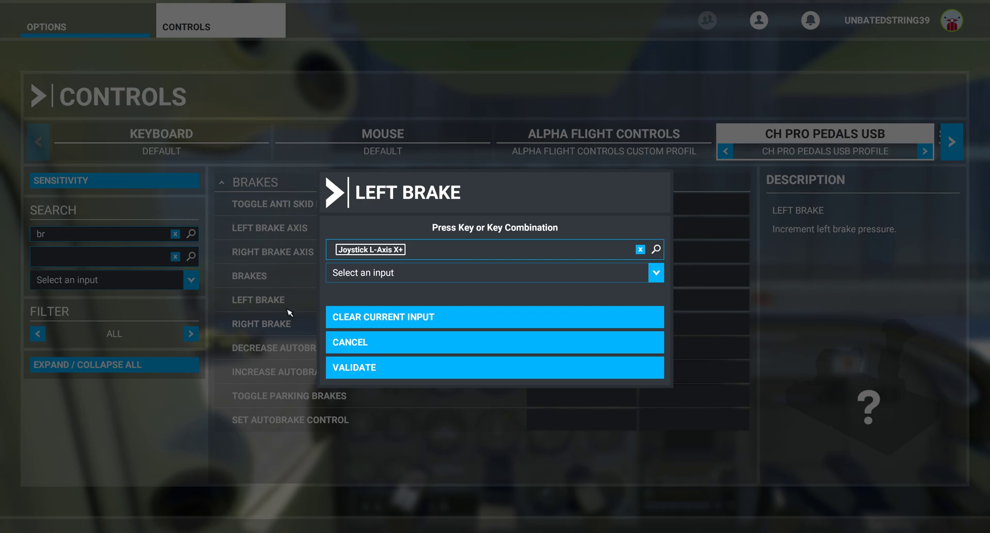
{"action": "left_click", "coordinate": [348, 368]}
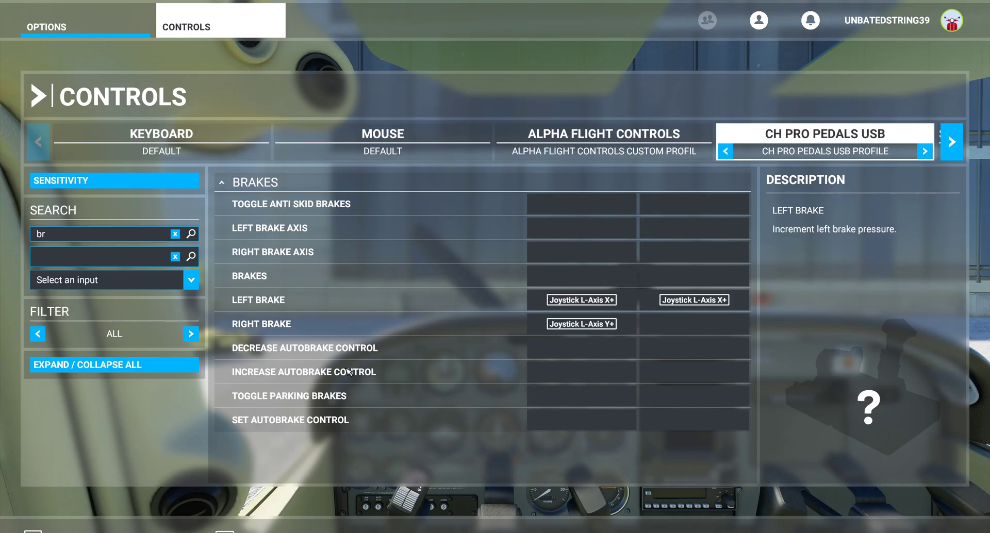
- Assign Joystick L-Axis Y+ to Right Brake's second slot, then reopen Left Brake Axis's binding
{"action": "left_click", "coordinate": [693, 329]}
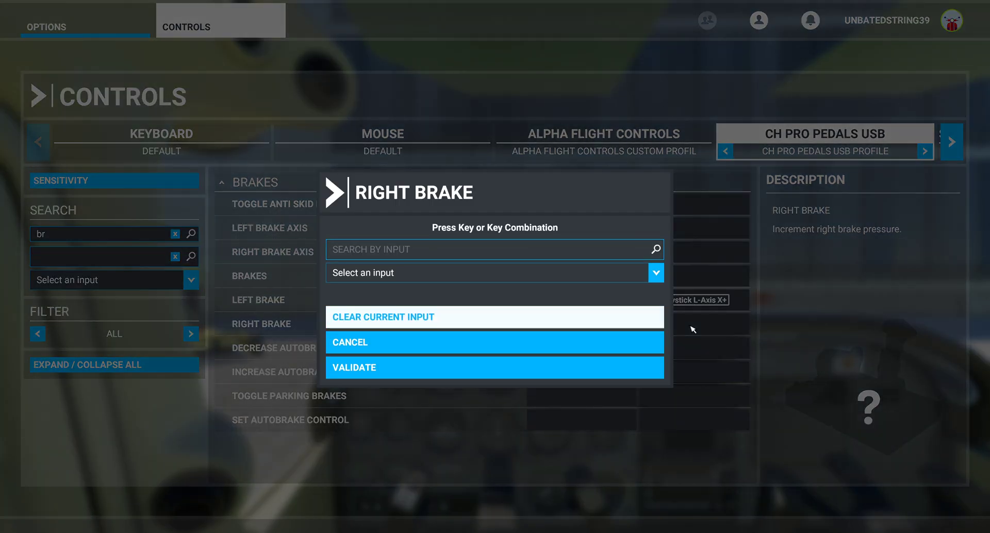
{"action": "left_click", "coordinate": [473, 274]}
{"action": "left_click", "coordinate": [474, 276]}
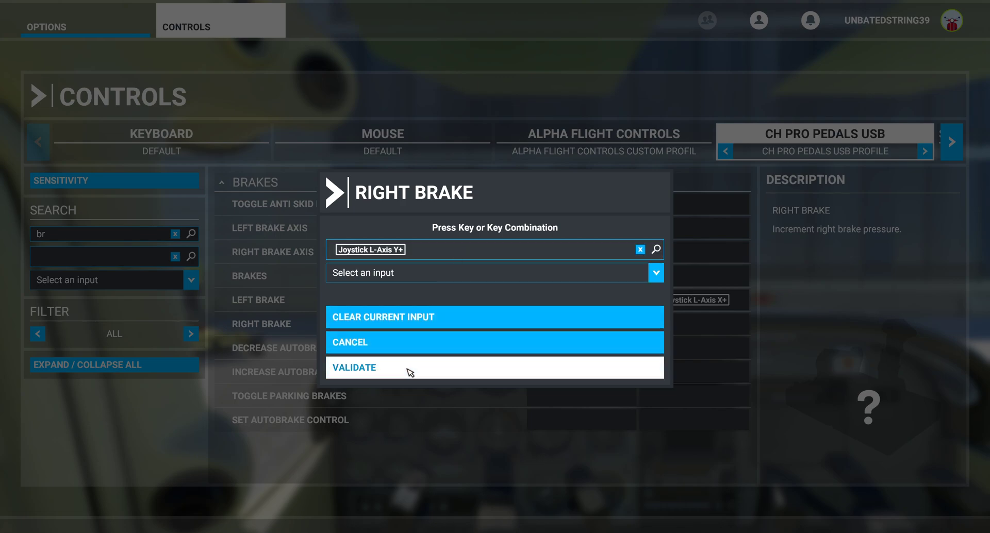
{"action": "left_click", "coordinate": [413, 368]}
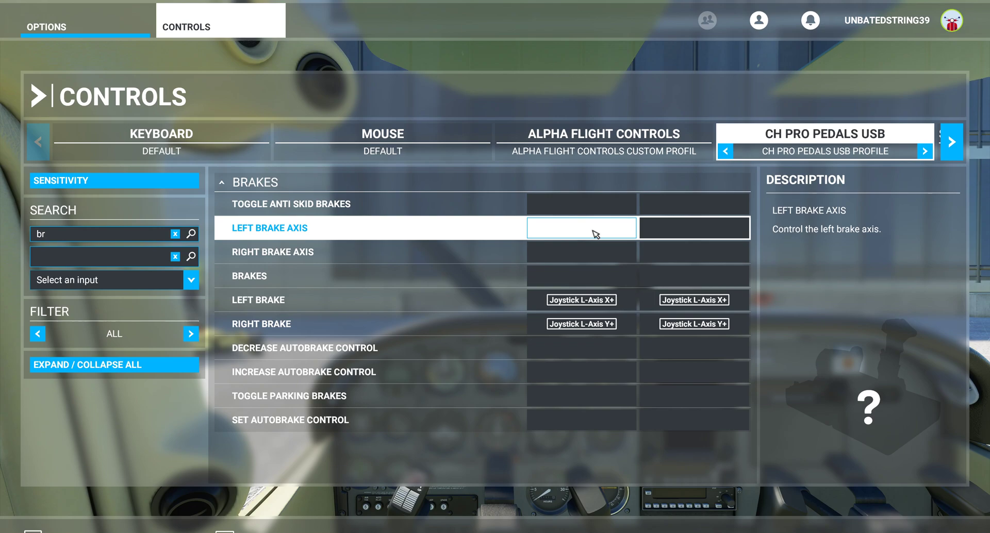
{"action": "left_click", "coordinate": [596, 234]}
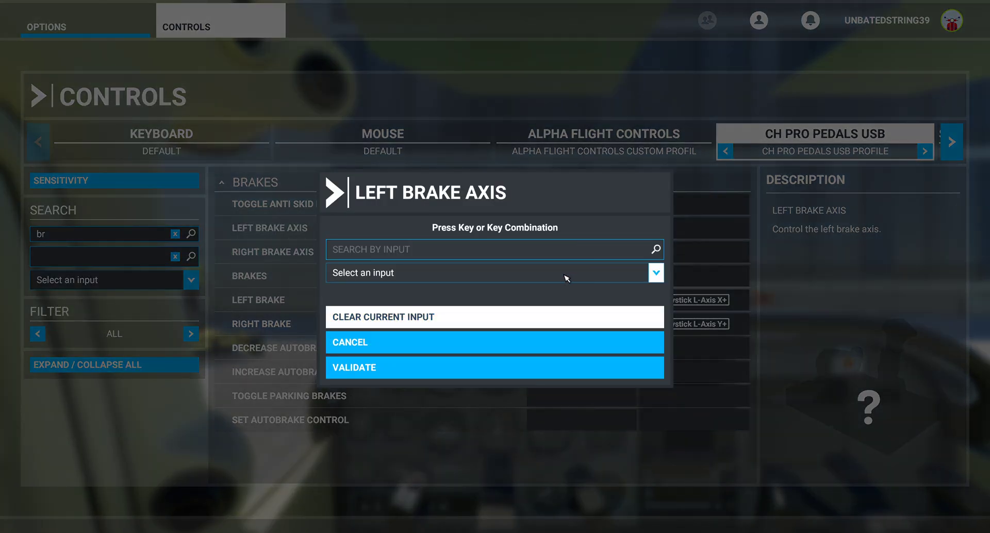